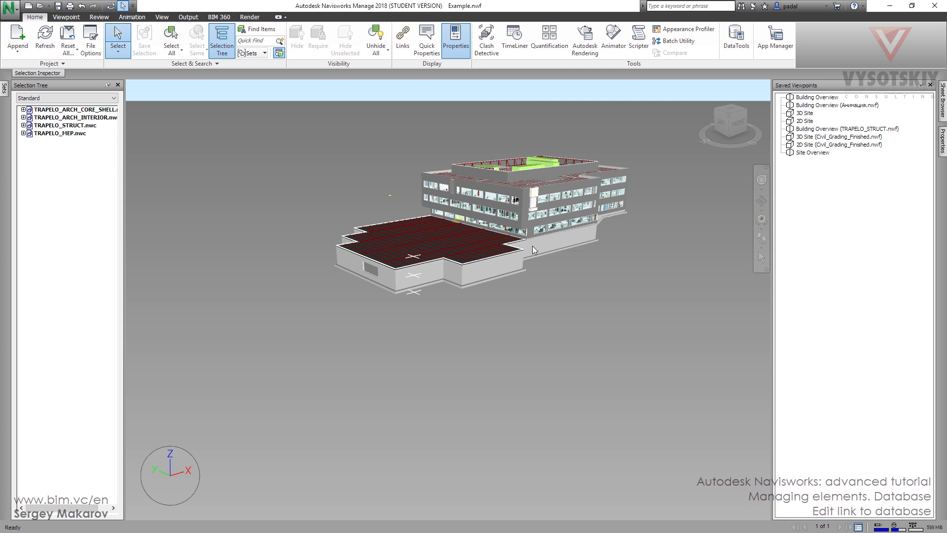
pyautogui.click(563, 242)
pyautogui.scroll(1, 570, 229)
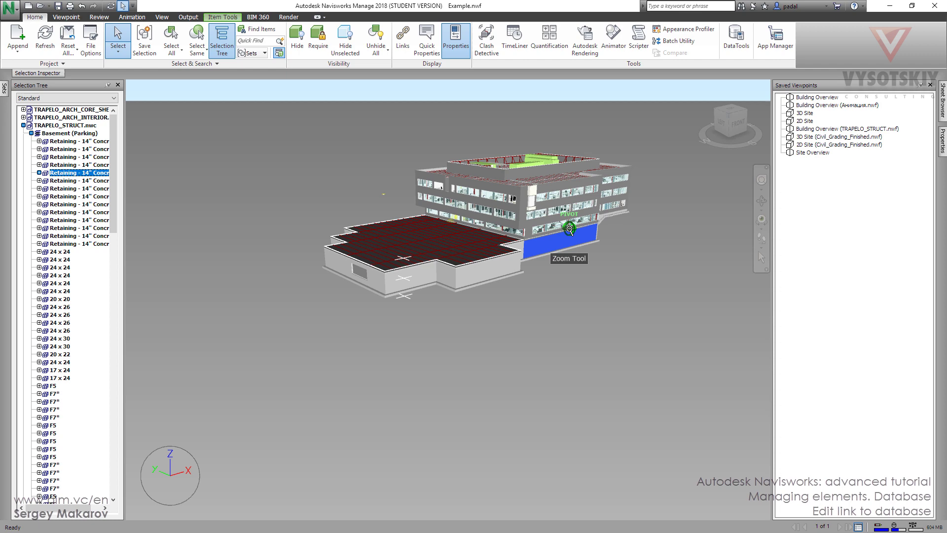
pyautogui.scroll(3, 570, 229)
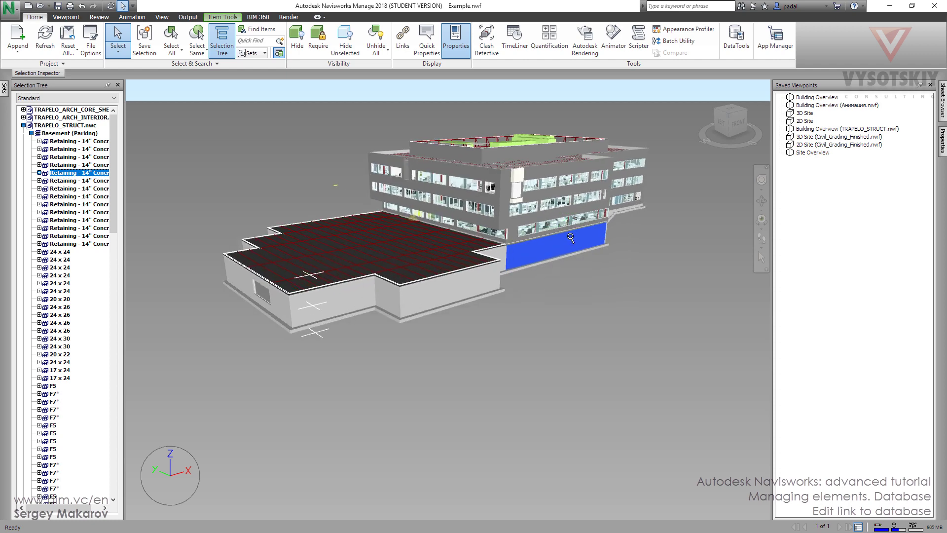
# Switch to the Access employee table, copy the first record's ModelElementID, and return to Navisworks
pyautogui.hotkey('alt', 'Tab')
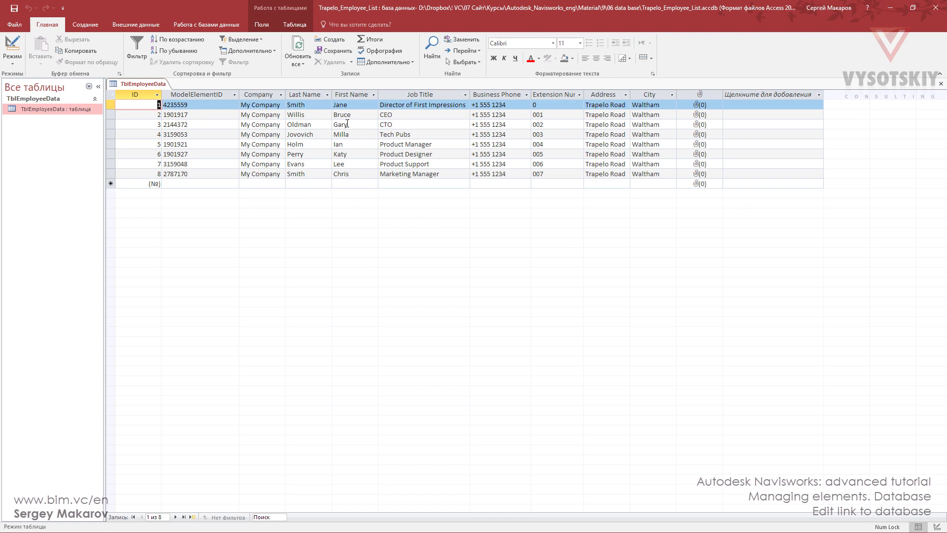
pyautogui.doubleClick(191, 104)
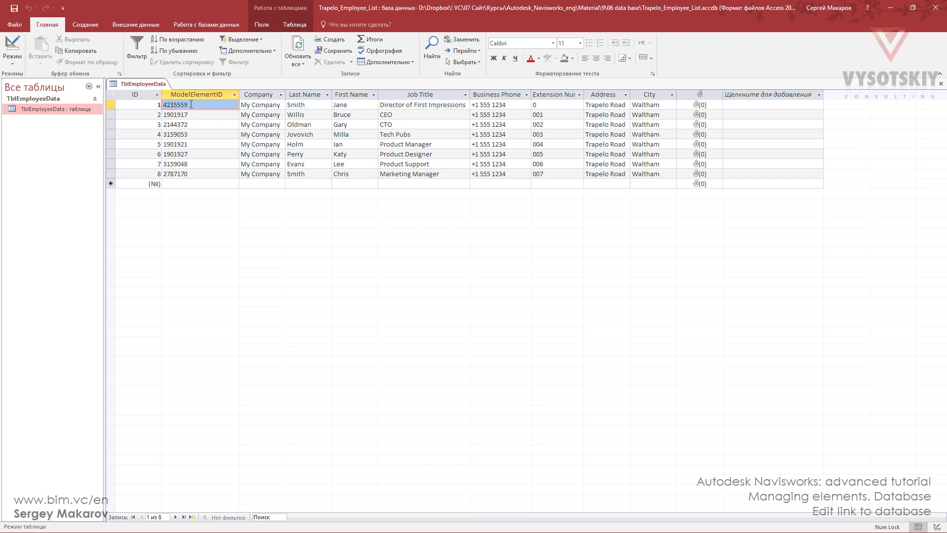
pyautogui.click(163, 105)
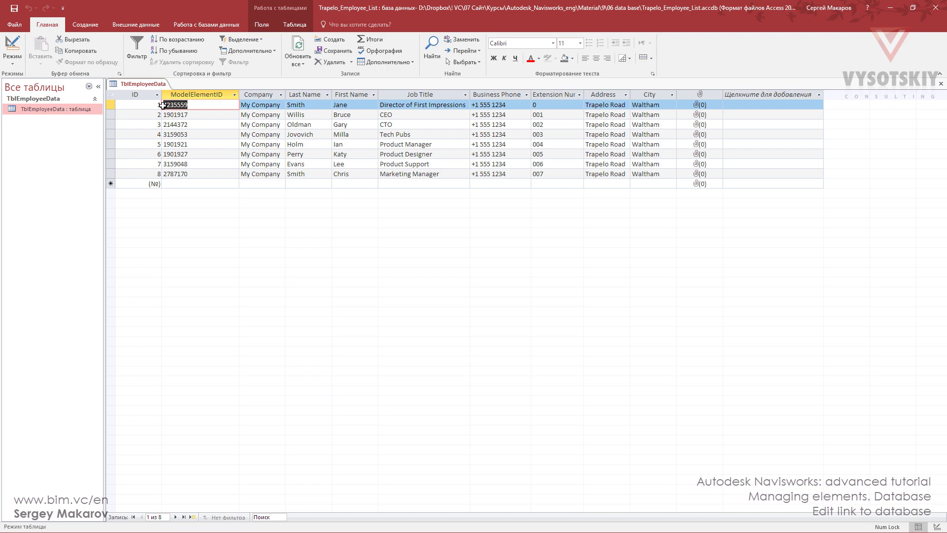
pyautogui.hotkey('ctrl', 'c')
pyautogui.click(886, 8)
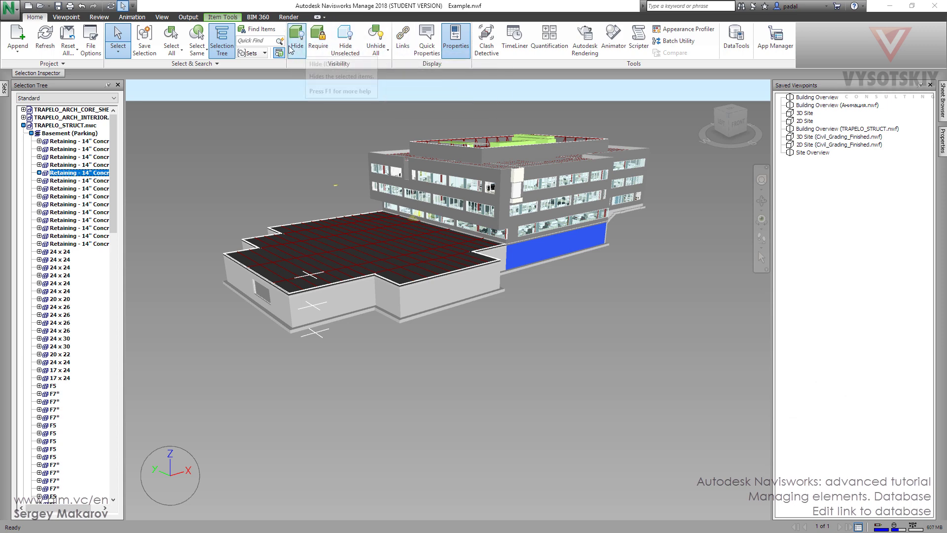
# Find all model items whose Element ID value equals the copied ID 4235559
pyautogui.click(257, 30)
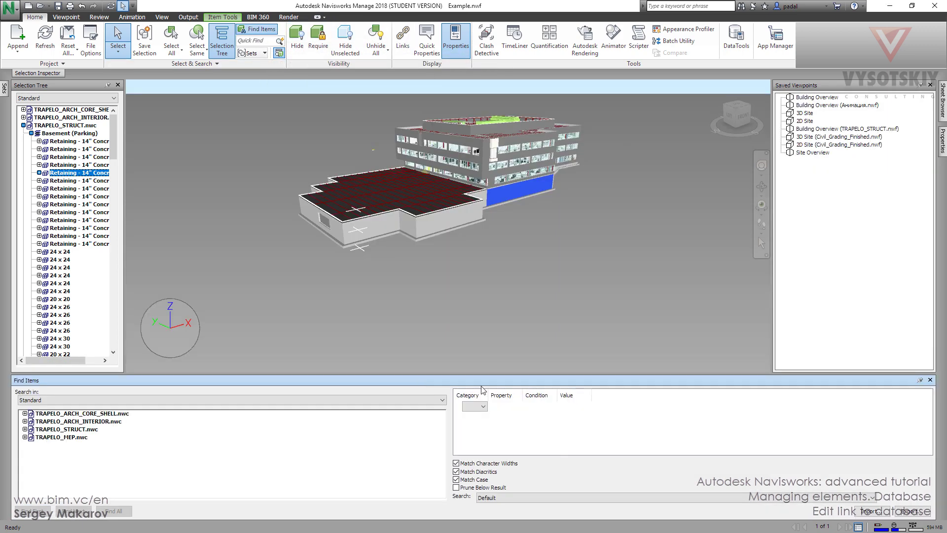
pyautogui.moveTo(487, 395); pyautogui.dragTo(532, 394)
pyautogui.click(527, 406)
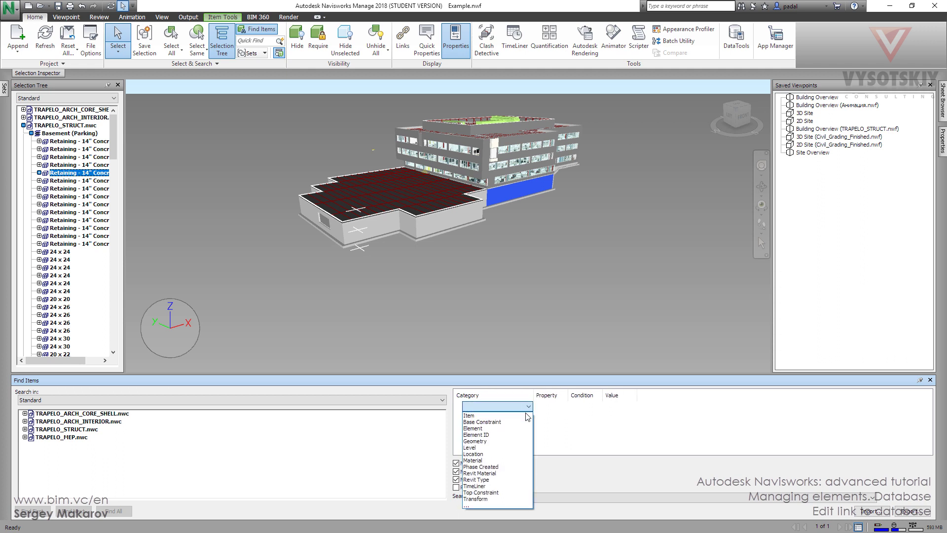
pyautogui.click(494, 434)
pyautogui.click(553, 406)
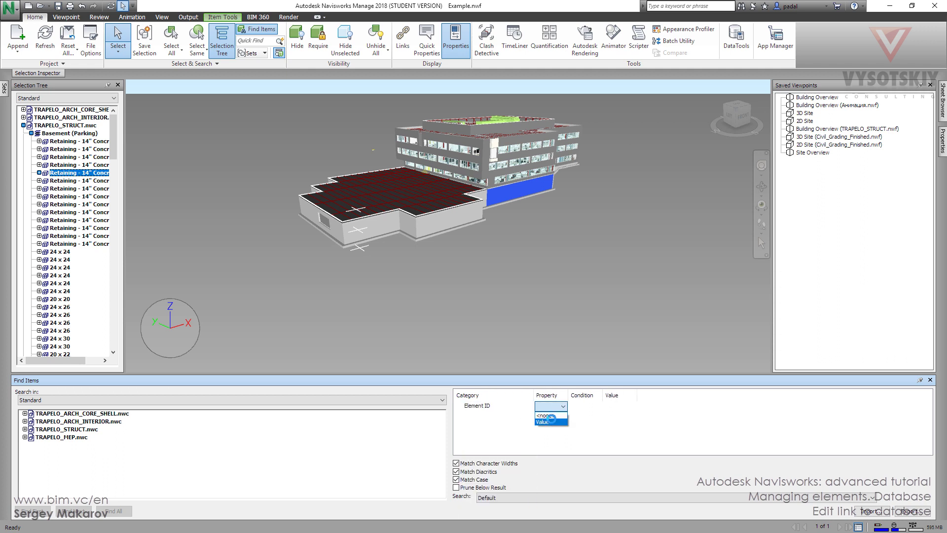
pyautogui.click(551, 421)
pyautogui.click(592, 406)
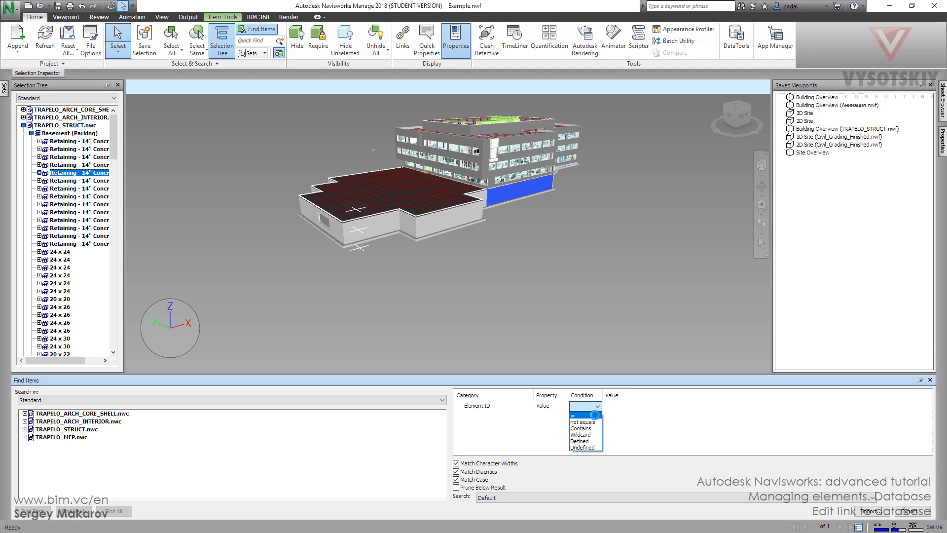
pyautogui.click(594, 415)
pyautogui.click(625, 407)
pyautogui.hotkey('ctrl', 'v')
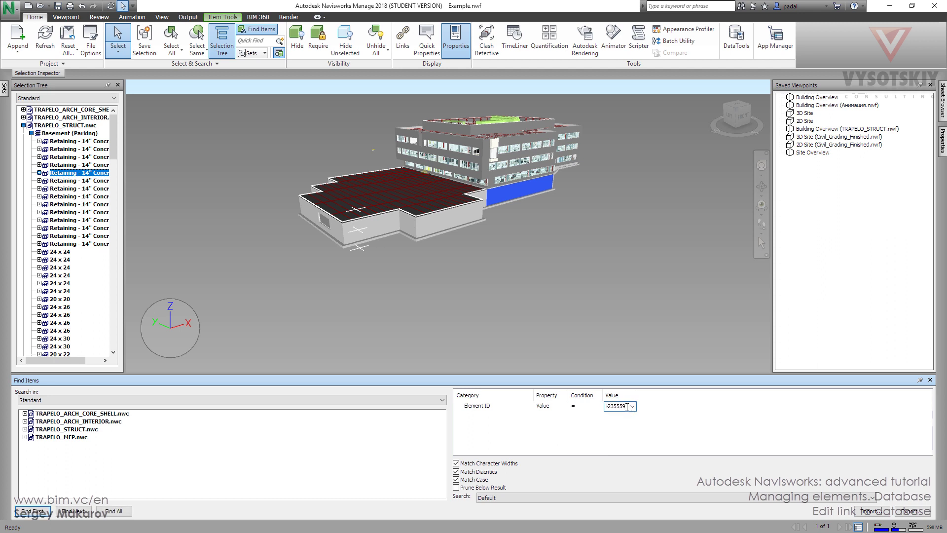
pyautogui.press('Return')
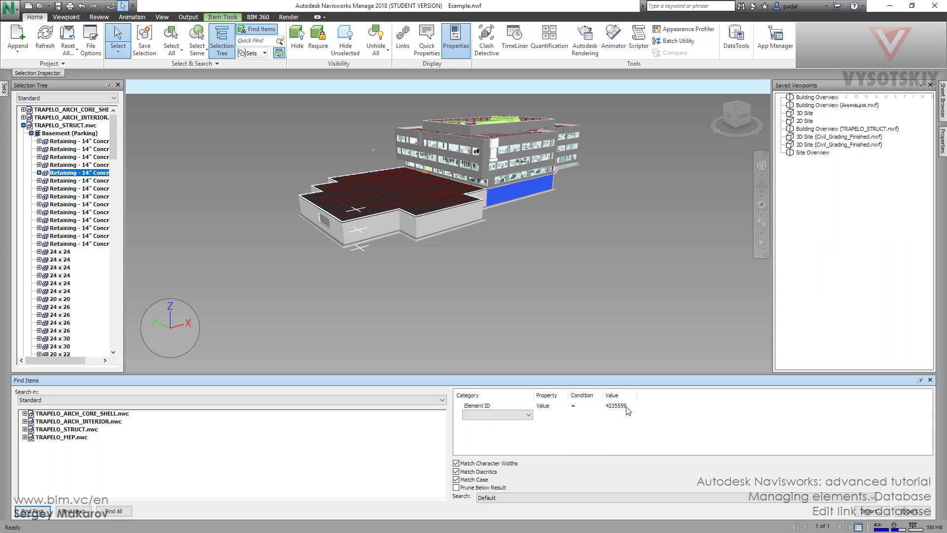
pyautogui.click(120, 513)
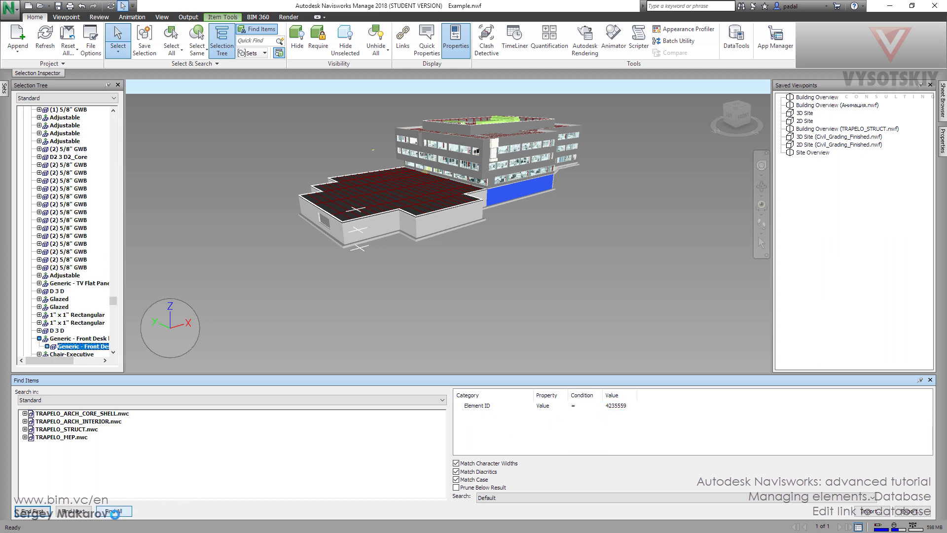
# Isolate the found front desk by hiding all unselected items, and leave it deselected
pyautogui.click(345, 47)
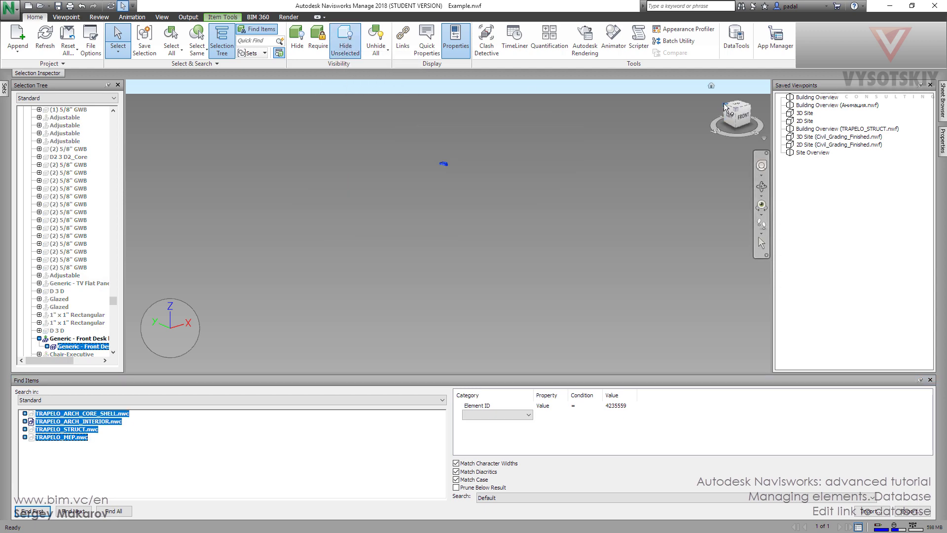
pyautogui.click(724, 102)
pyautogui.click(612, 258)
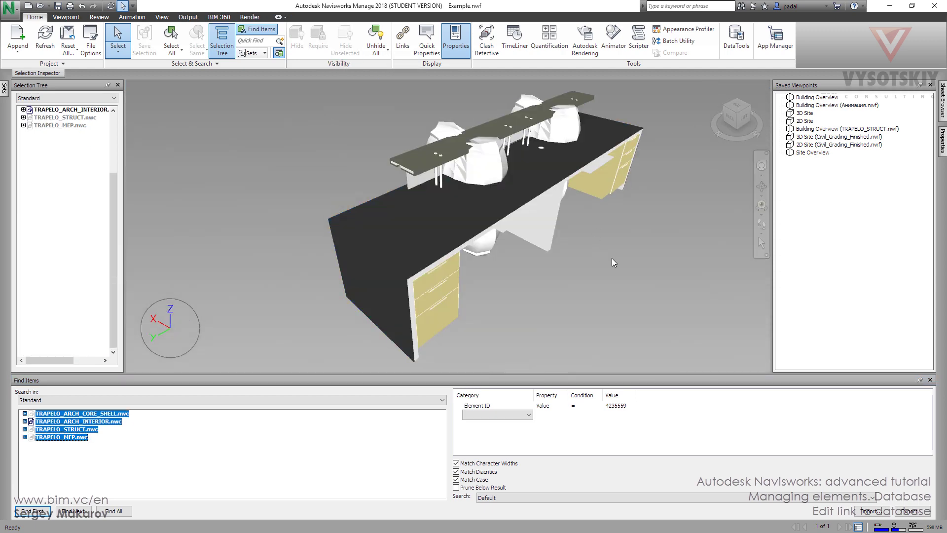
pyautogui.click(506, 218)
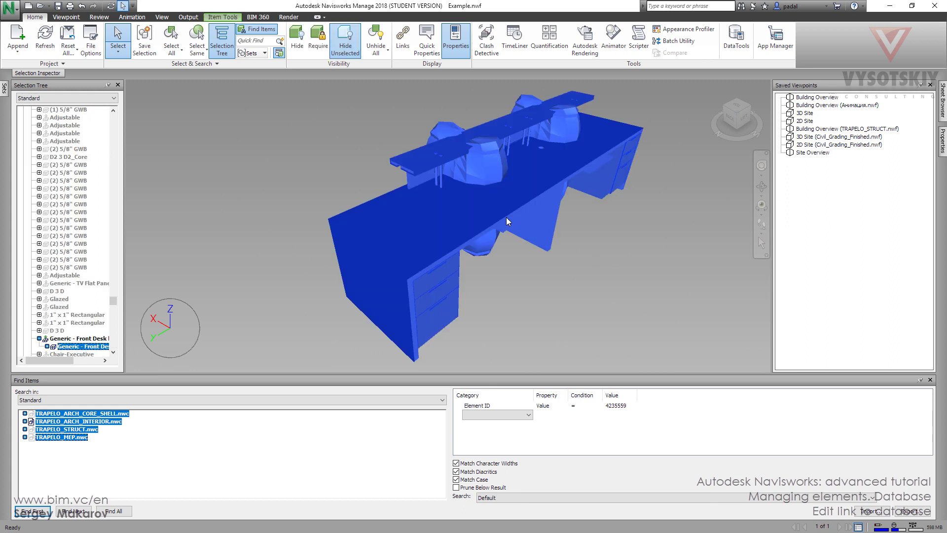
pyautogui.click(513, 234)
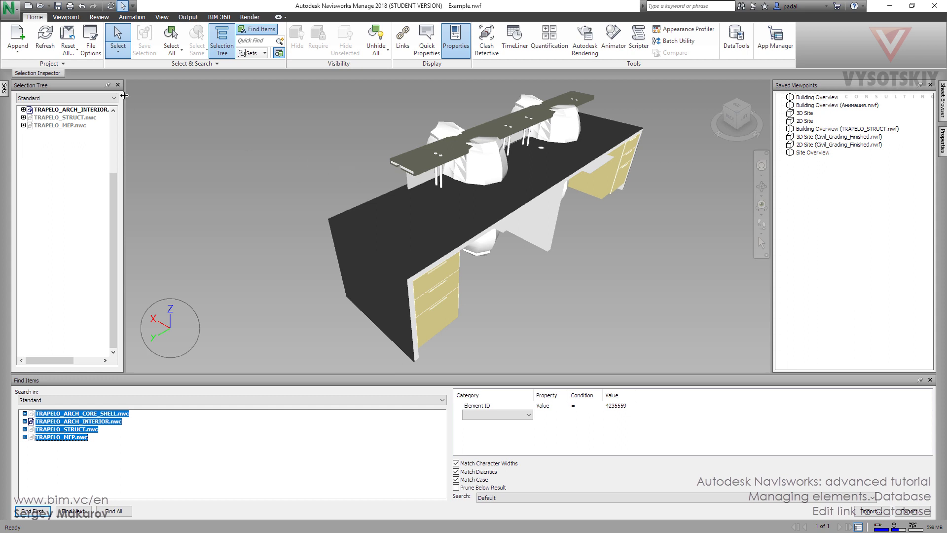
# Create a new DataTools link named "table" in the file options
pyautogui.click(95, 43)
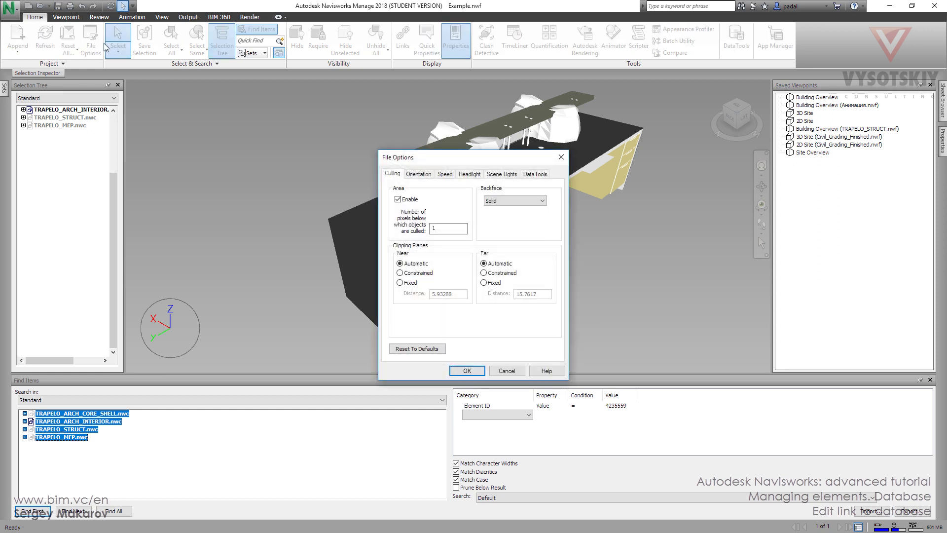
pyautogui.click(538, 177)
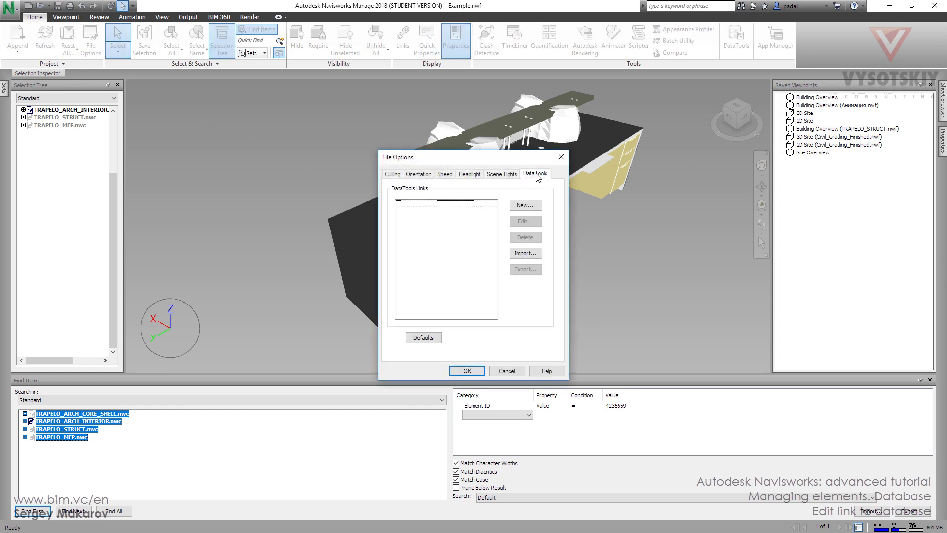
pyautogui.click(525, 205)
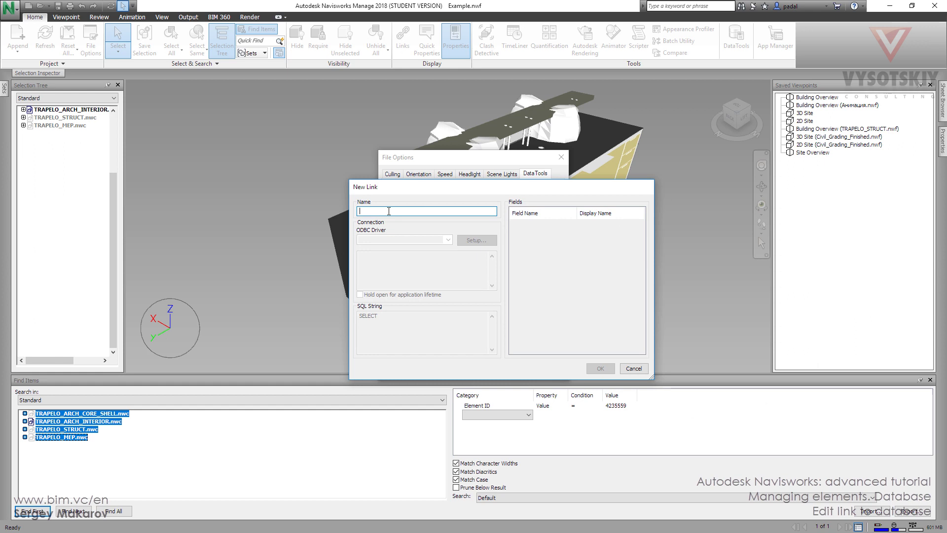
pyautogui.write('table')
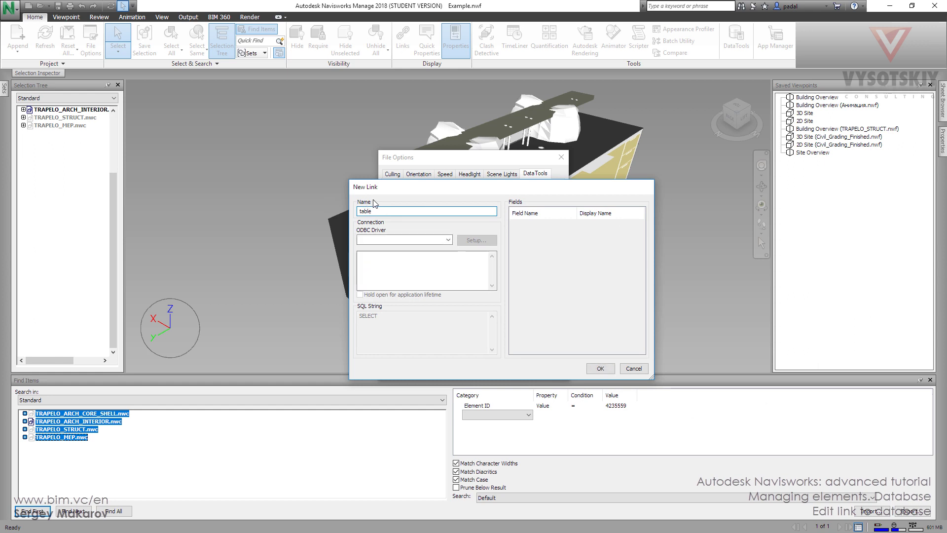
pyautogui.click(598, 368)
# Edit the "table" link to use the Microsoft Access Driver (*.mdb, *.accdb) as its ODBC driver
pyautogui.click(409, 204)
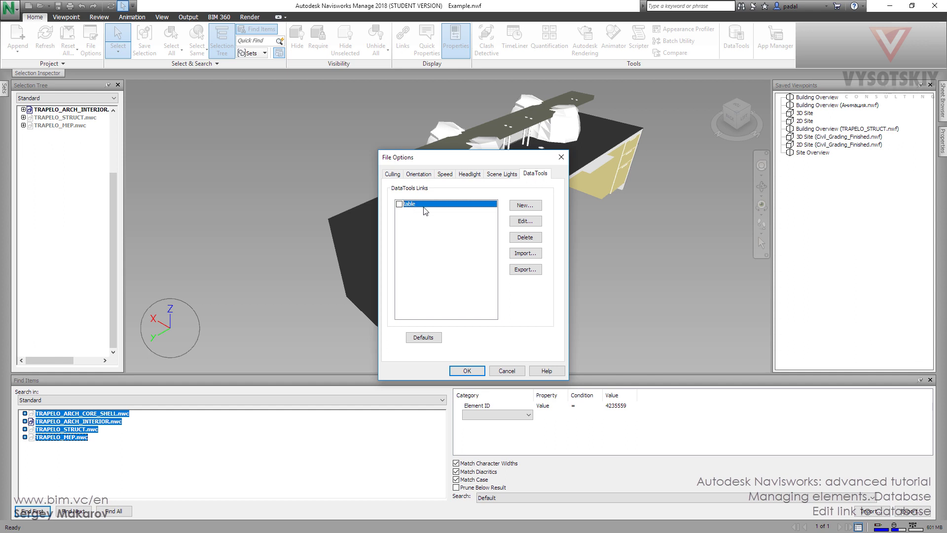
pyautogui.click(526, 222)
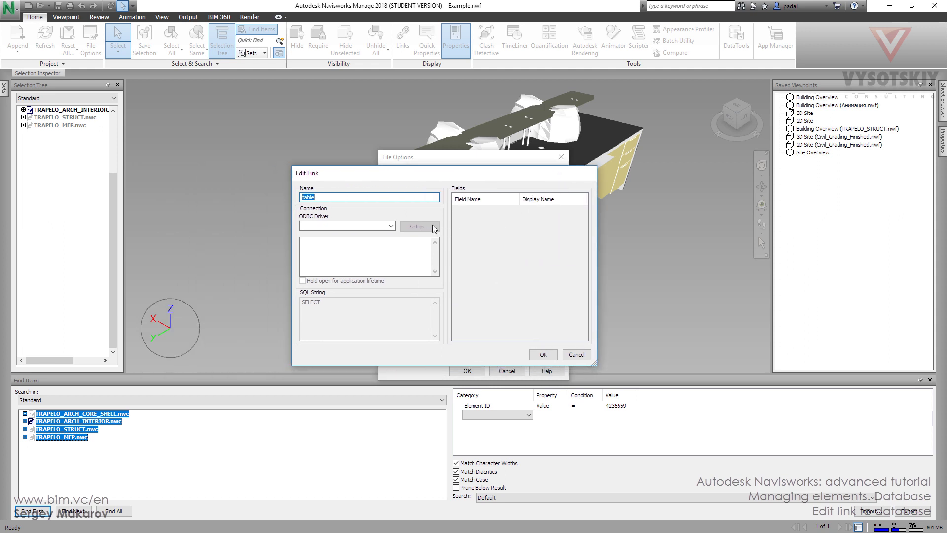
pyautogui.click(391, 226)
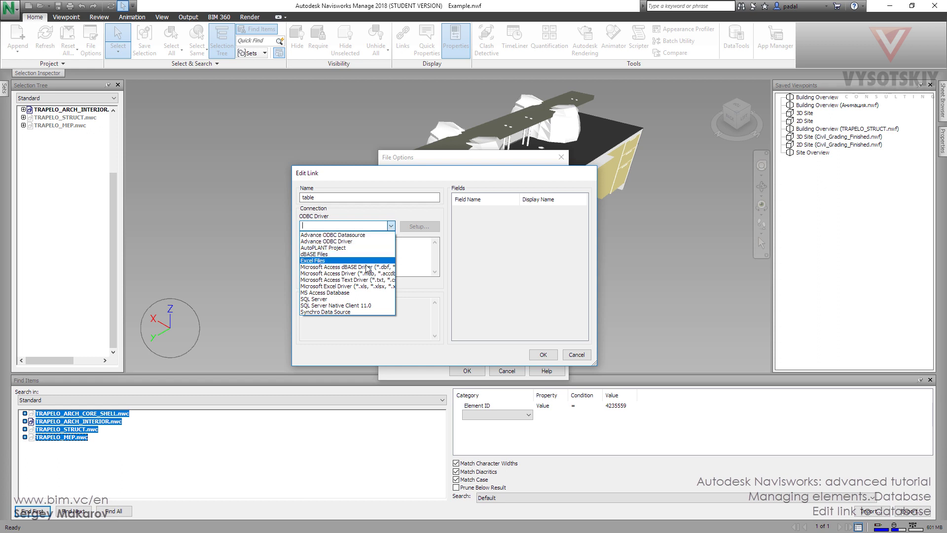
pyautogui.click(340, 273)
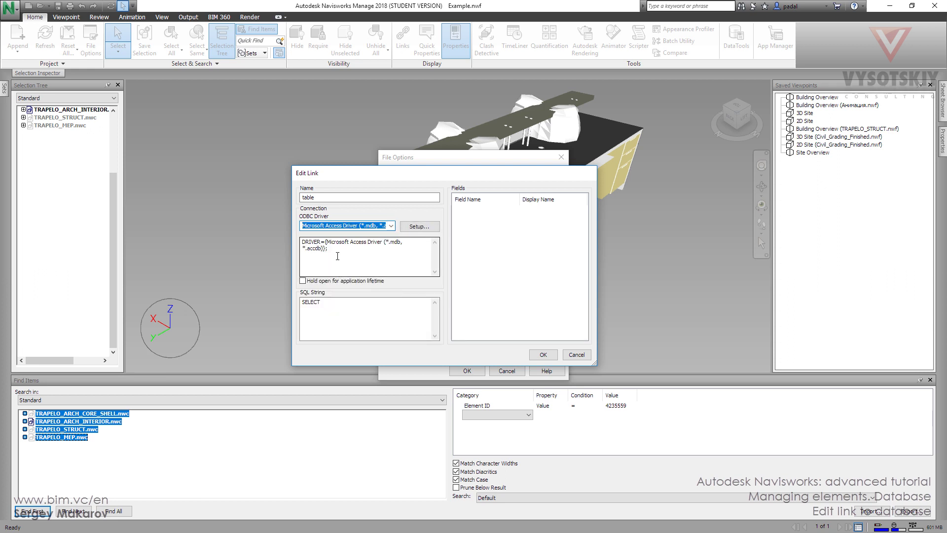
# Connect the link to the Trapelo_Employee_List.accdb database in the 06 data base folder, and save the link and file options
pyautogui.click(424, 228)
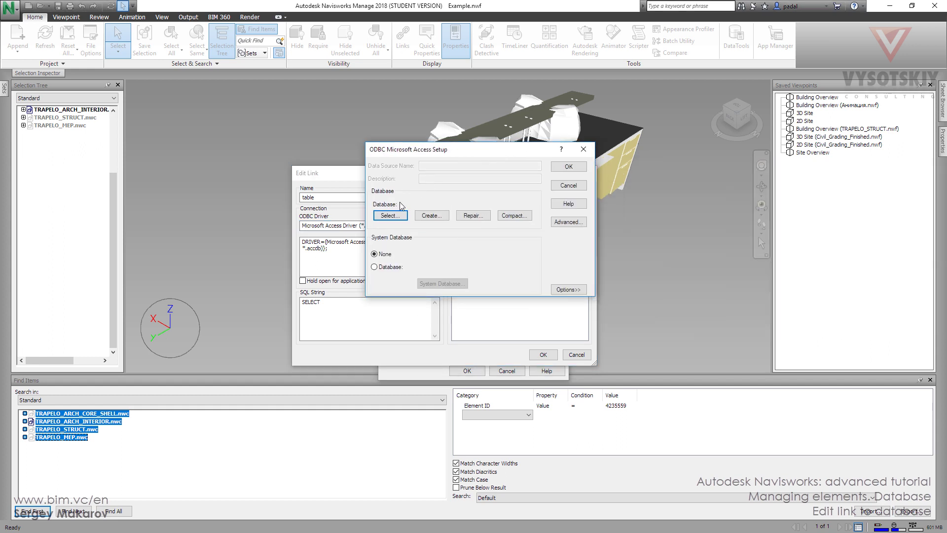
pyautogui.click(387, 218)
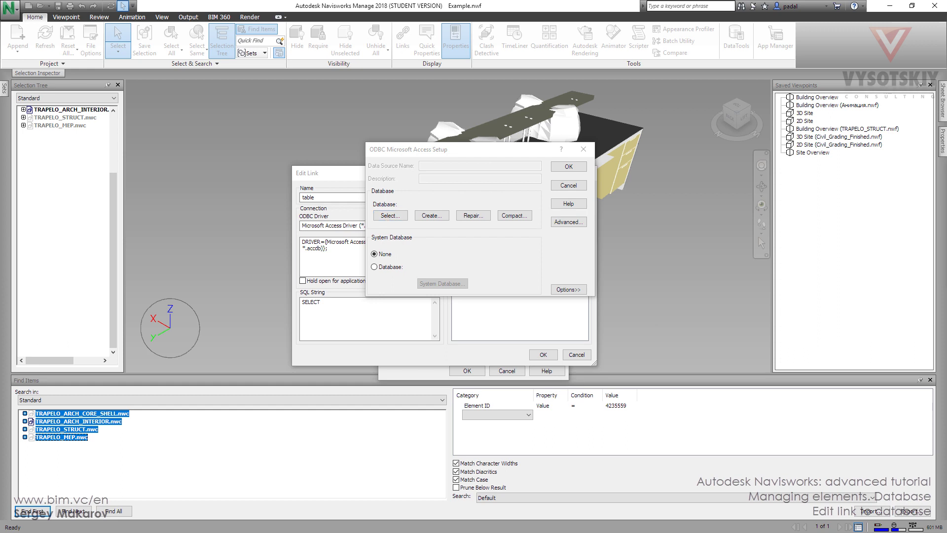
pyautogui.moveTo(410, 129); pyautogui.dragTo(385, 143)
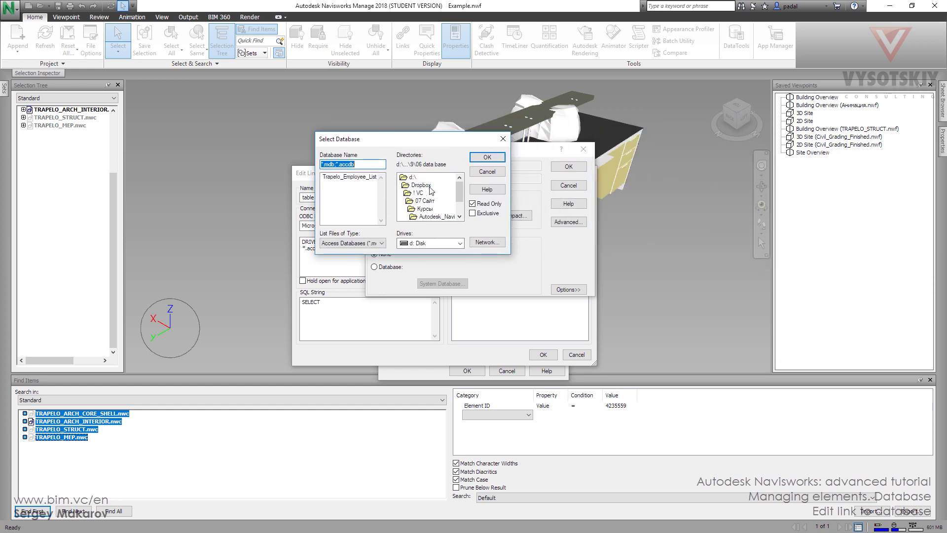
pyautogui.moveTo(461, 189); pyautogui.dragTo(461, 197)
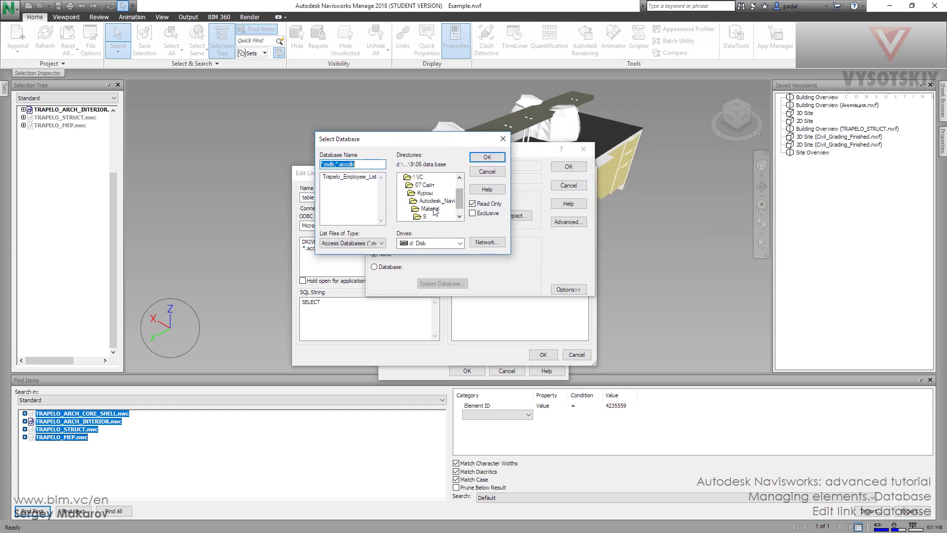
pyautogui.click(360, 178)
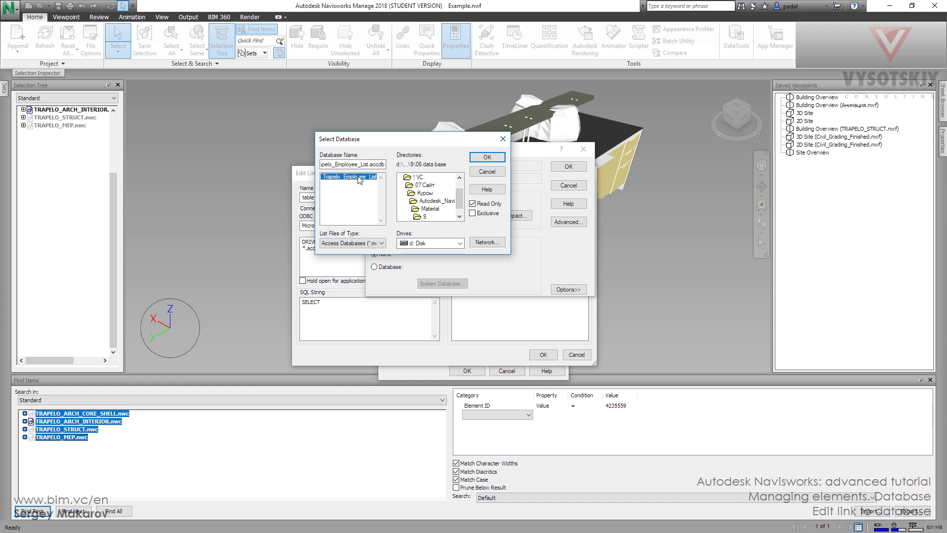
pyautogui.click(488, 158)
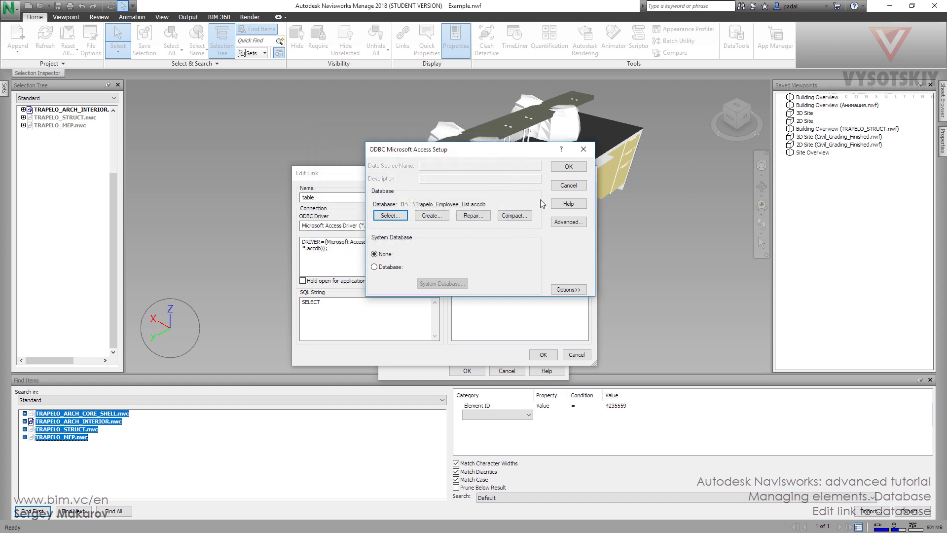
pyautogui.click(570, 167)
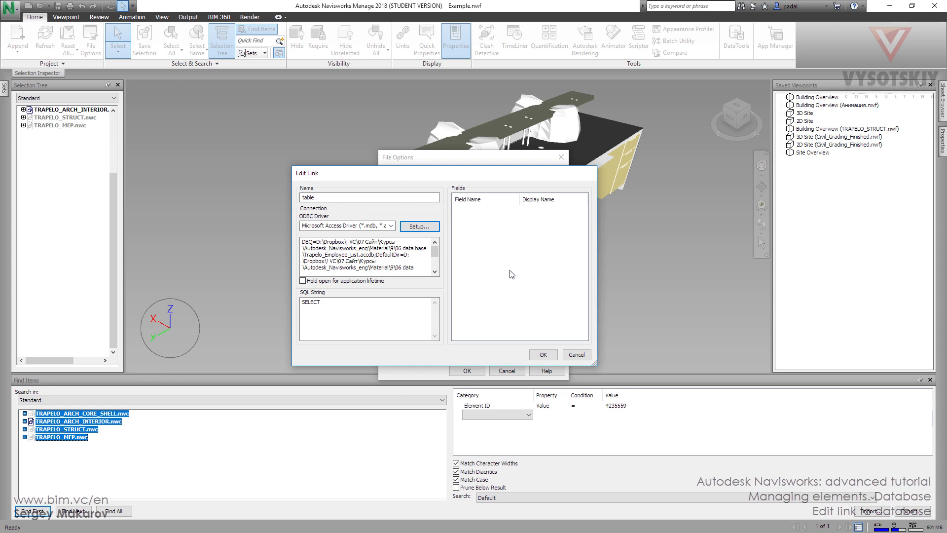
pyautogui.click(545, 355)
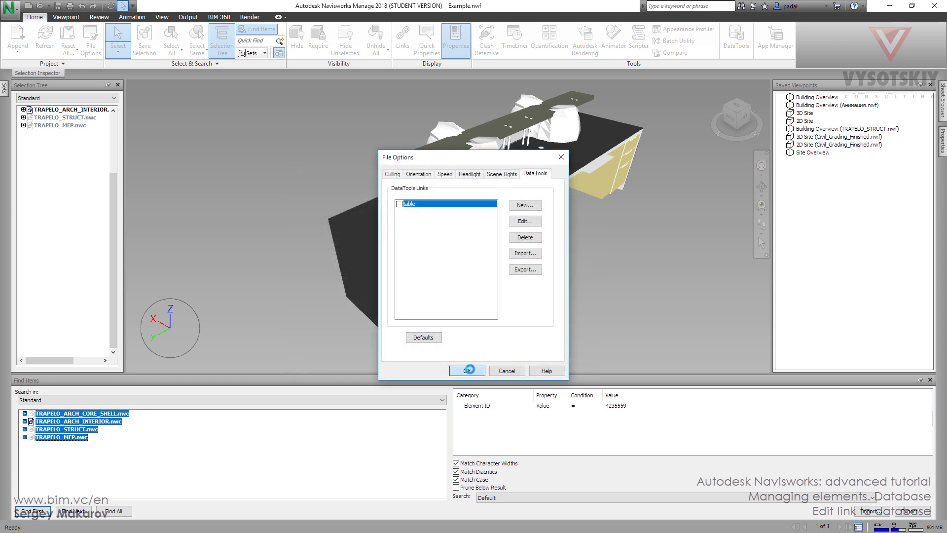
pyautogui.click(469, 414)
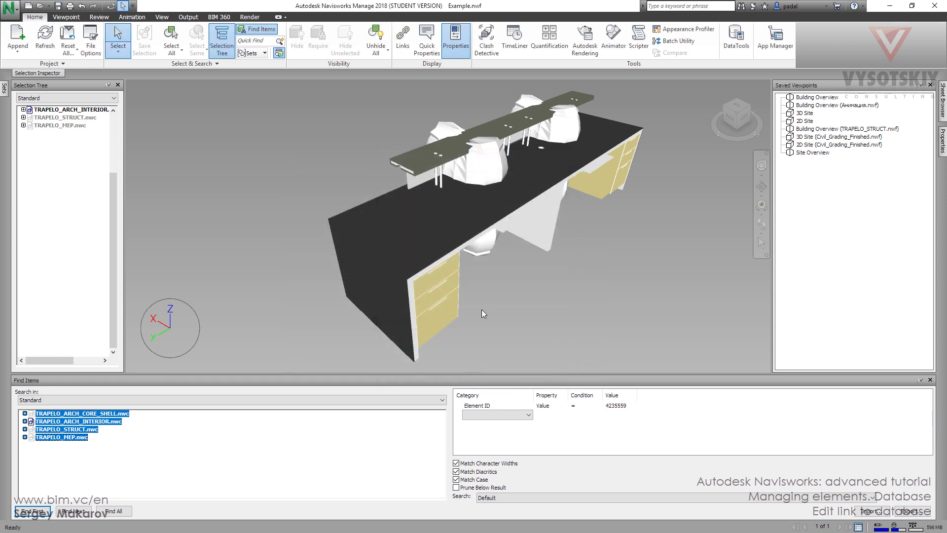
# Try to activate the "table" link in the file's DataTools options
pyautogui.click(91, 42)
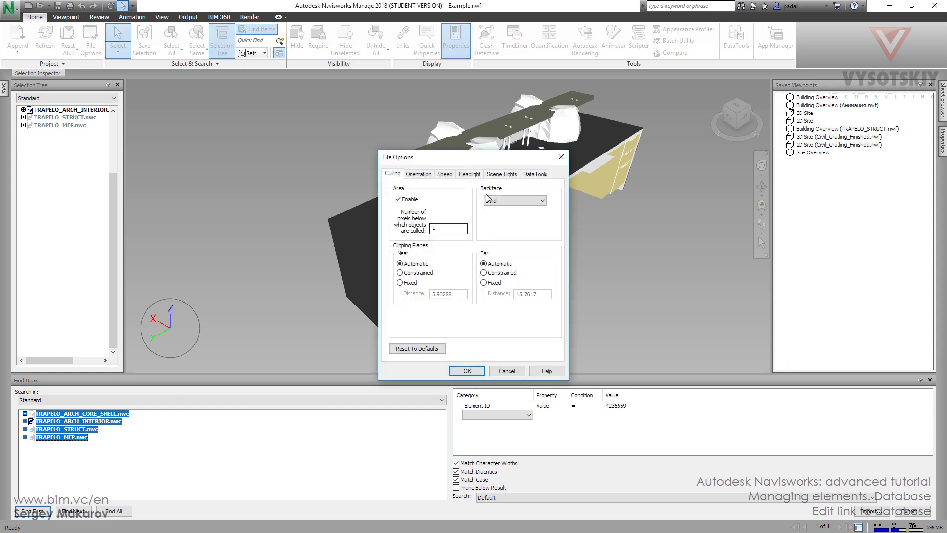
pyautogui.click(535, 174)
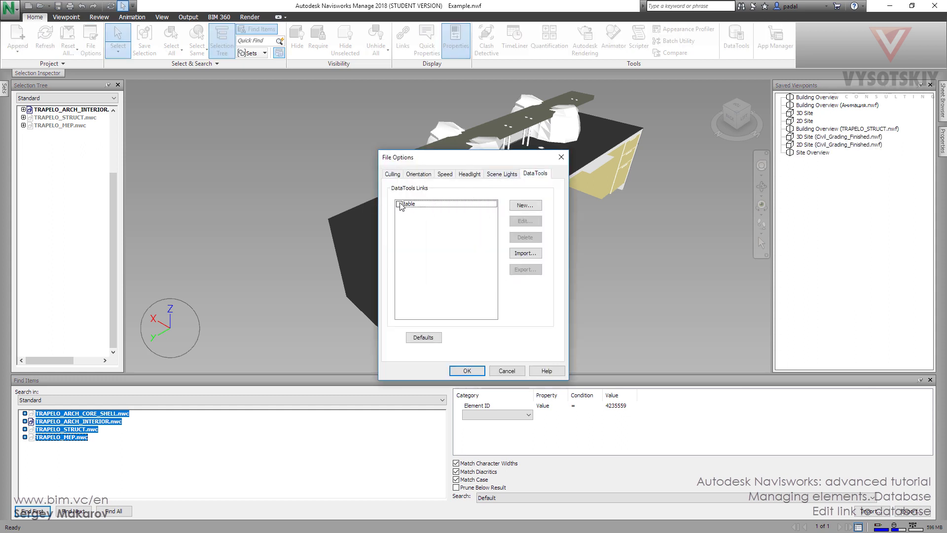
pyautogui.click(399, 204)
pyautogui.click(467, 371)
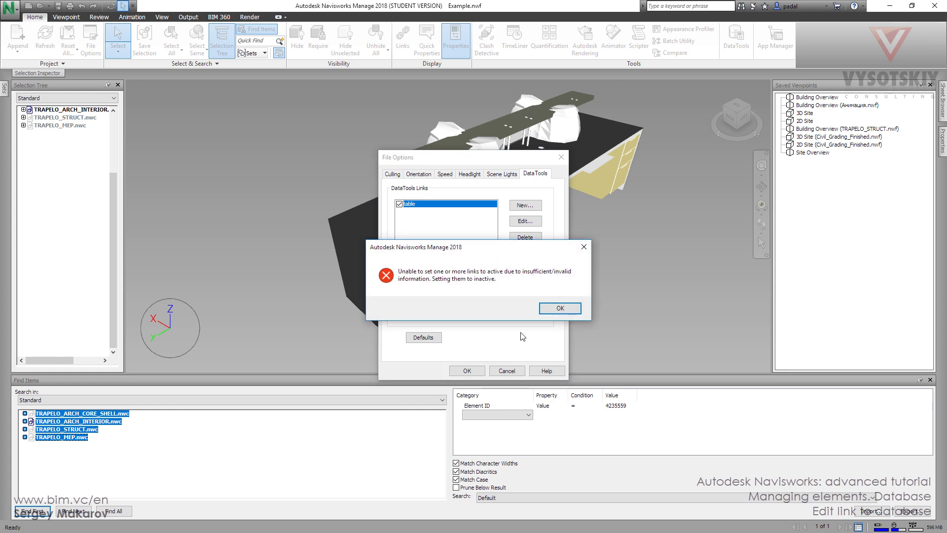